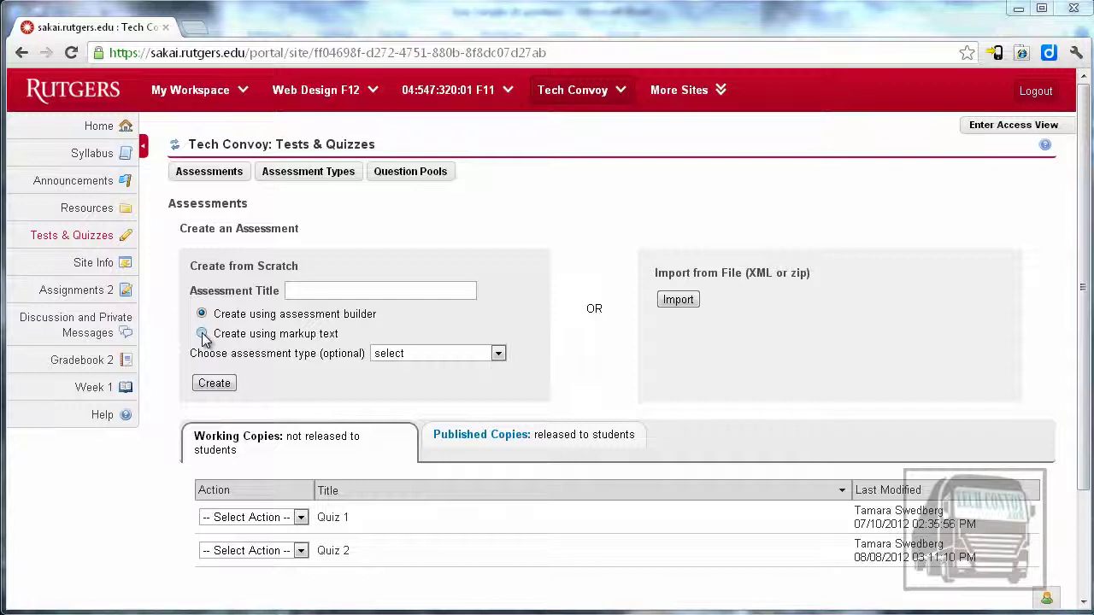
Title the new assessment 'Quiz 3' and choose to create it using markup text.
{"action": "left_click", "coordinate": [333, 289]}
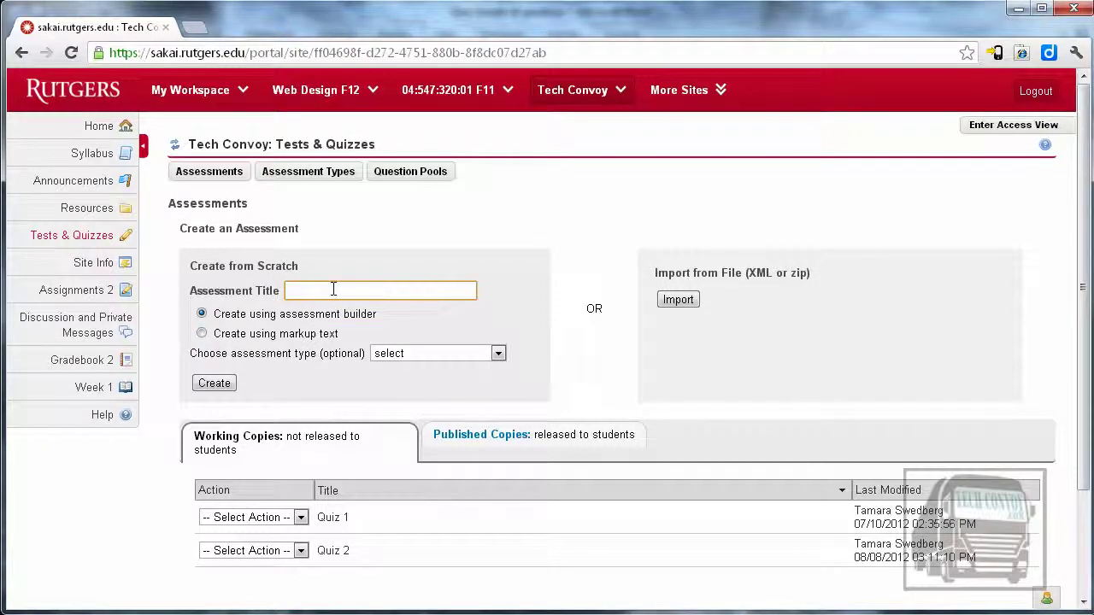
{"action": "type", "text": "Quiz 3"}
{"action": "left_click", "coordinate": [203, 335]}
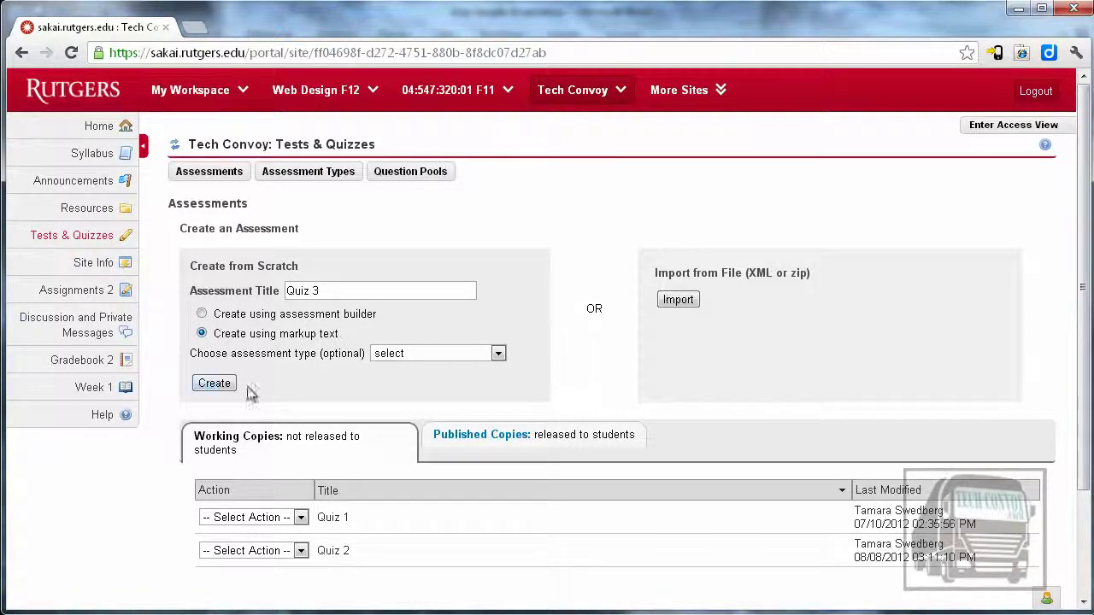
Create Quiz 3 and expand the General Instructions and Multiple Choice format examples.
{"action": "left_click", "coordinate": [214, 384]}
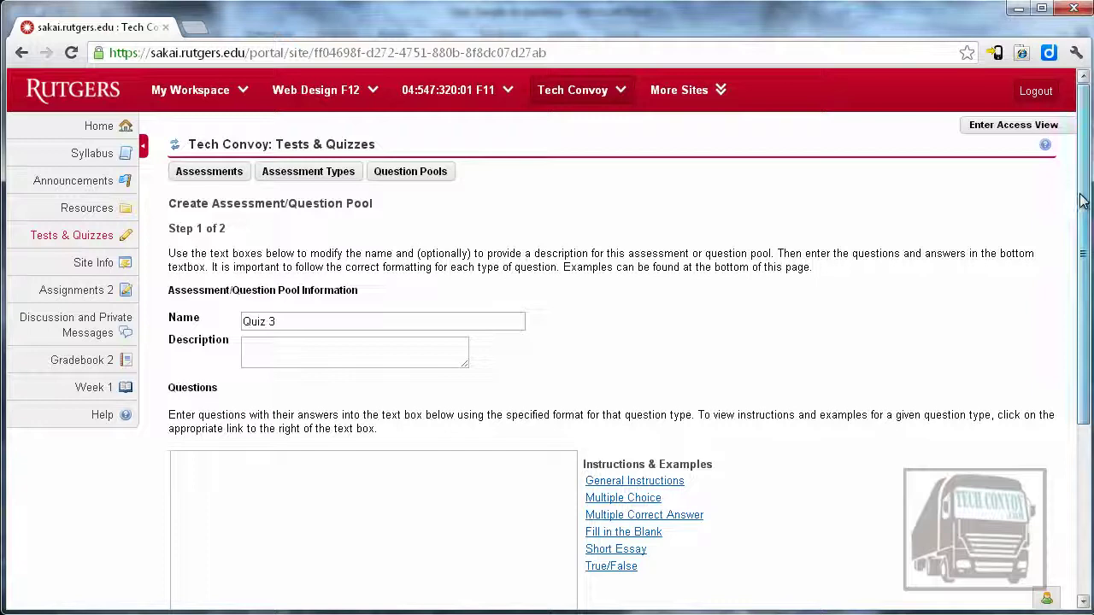
{"action": "scroll", "coordinate": [1082, 205], "scroll_direction": "down", "scroll_amount": 3}
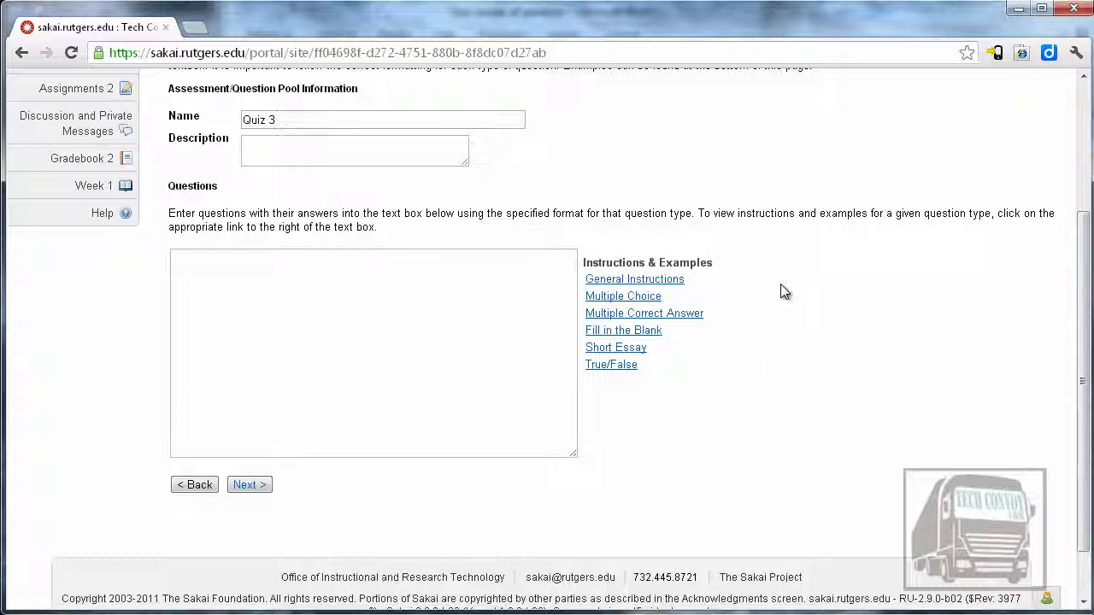
{"action": "left_click", "coordinate": [664, 281]}
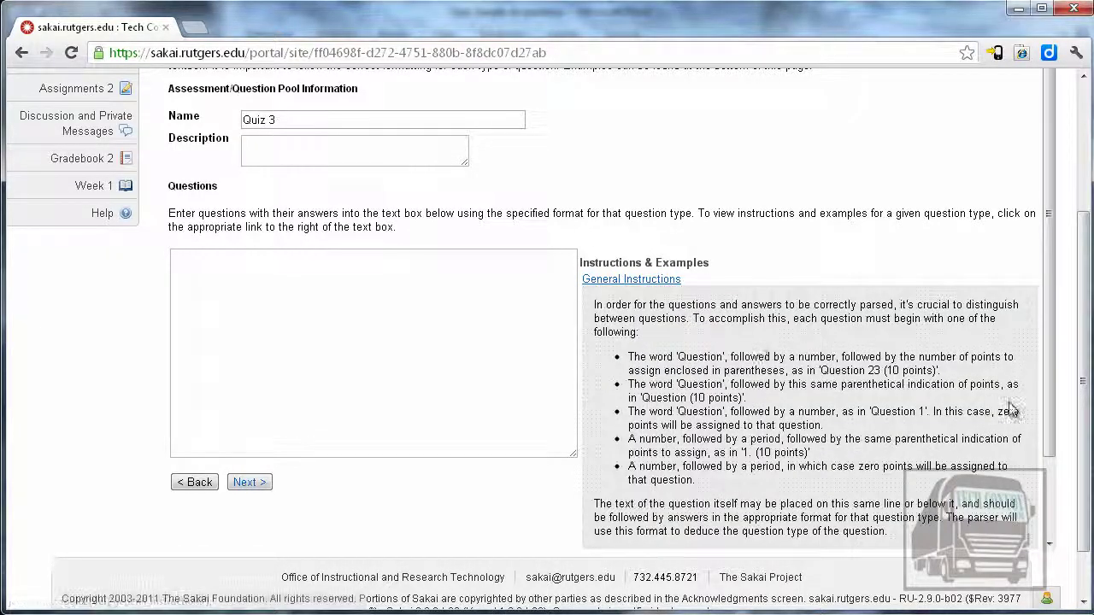
{"action": "scroll", "coordinate": [1050, 389], "scroll_direction": "down", "scroll_amount": 2}
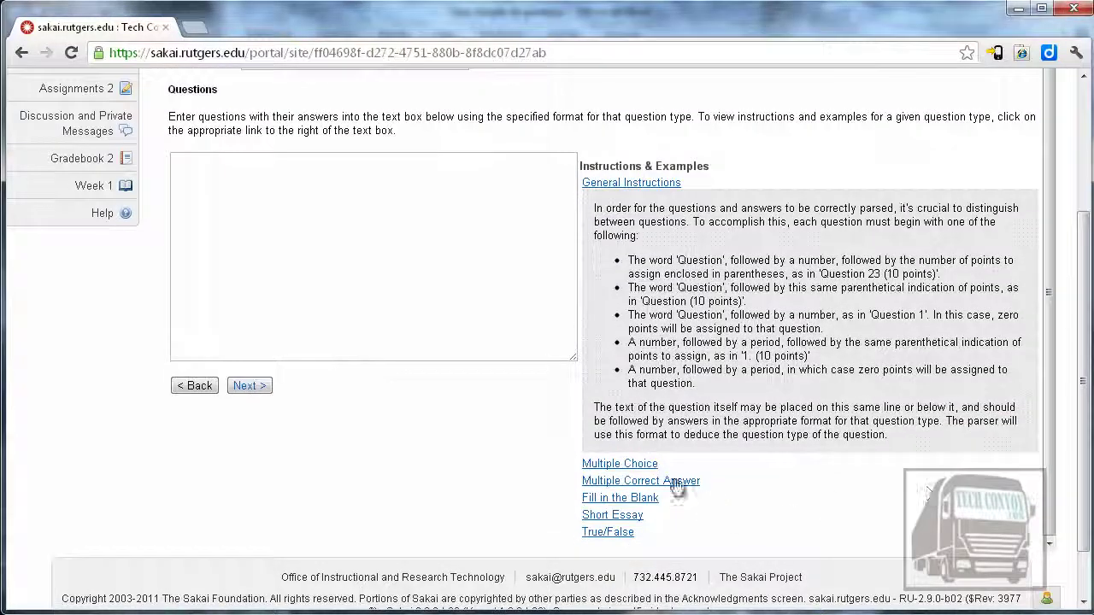
{"action": "left_click", "coordinate": [645, 469]}
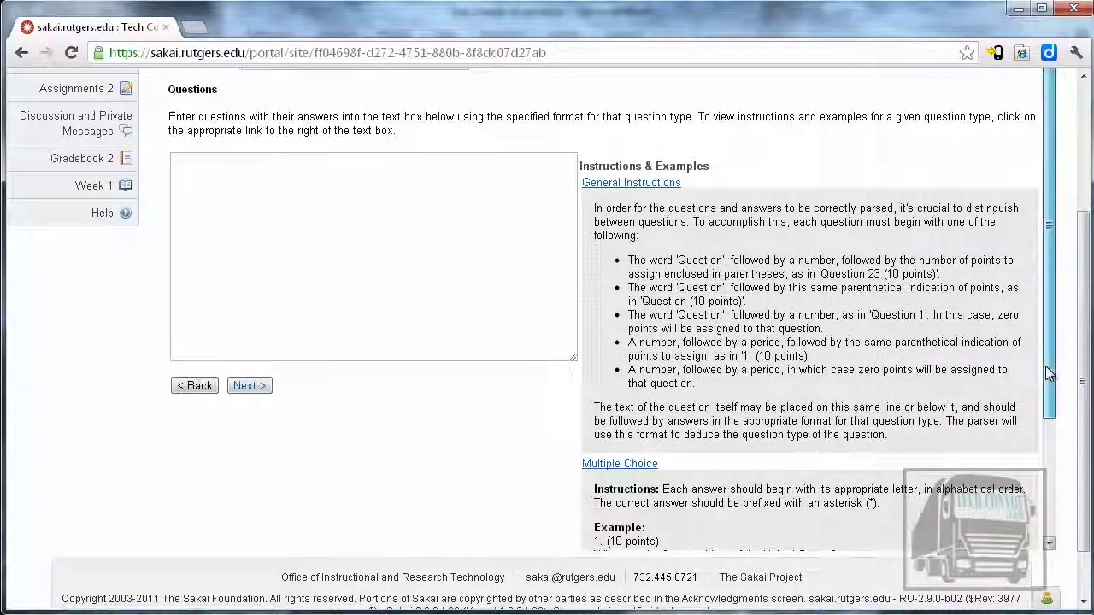
{"action": "scroll", "coordinate": [1046, 462], "scroll_direction": "down", "scroll_amount": 3}
{"action": "scroll", "coordinate": [1044, 462], "scroll_direction": "down", "scroll_amount": 1}
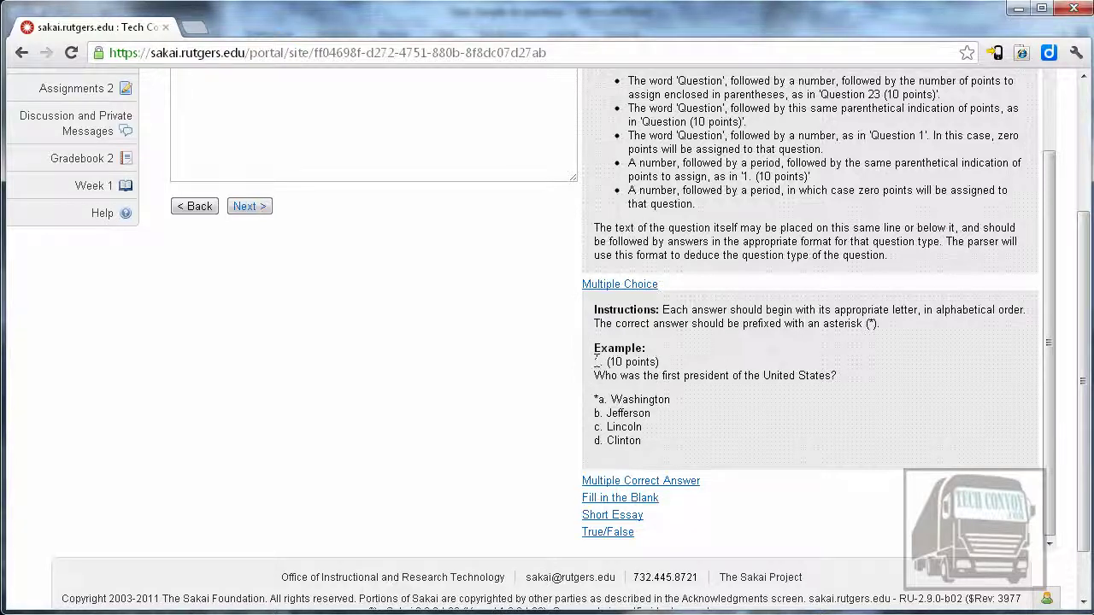
Review the Multiple Choice example text and expand the Multiple Correct Answer format example.
{"action": "left_click_drag", "start_coordinate": [595, 360], "coordinate": [659, 442]}
{"action": "left_click", "coordinate": [719, 443]}
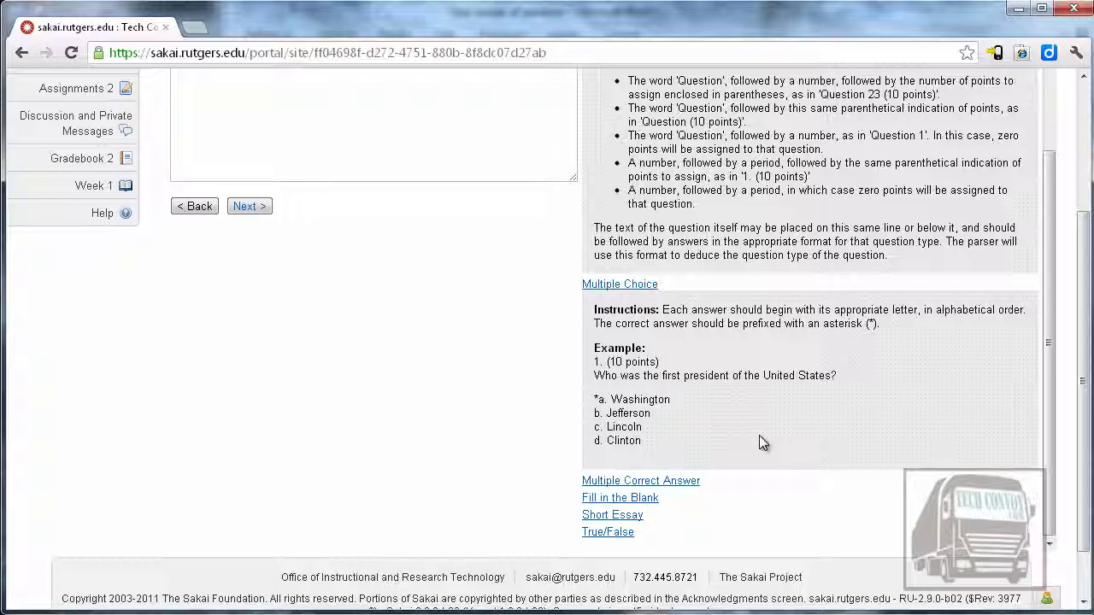
{"action": "left_click", "coordinate": [689, 488]}
{"action": "scroll", "coordinate": [803, 441], "scroll_direction": "down", "scroll_amount": 1}
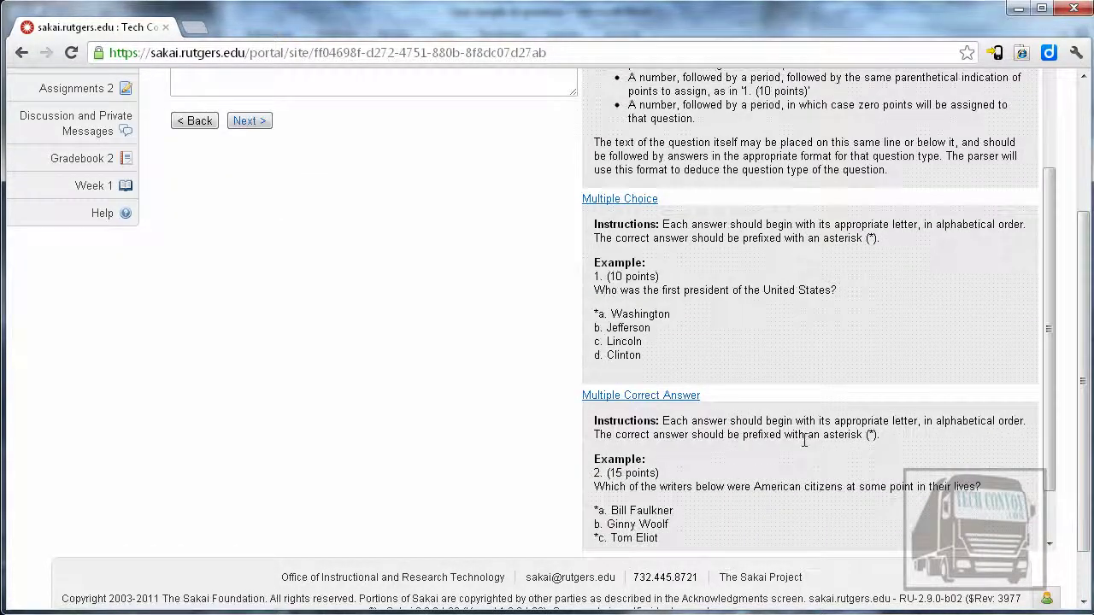
{"action": "scroll", "coordinate": [803, 441], "scroll_direction": "down", "scroll_amount": 2}
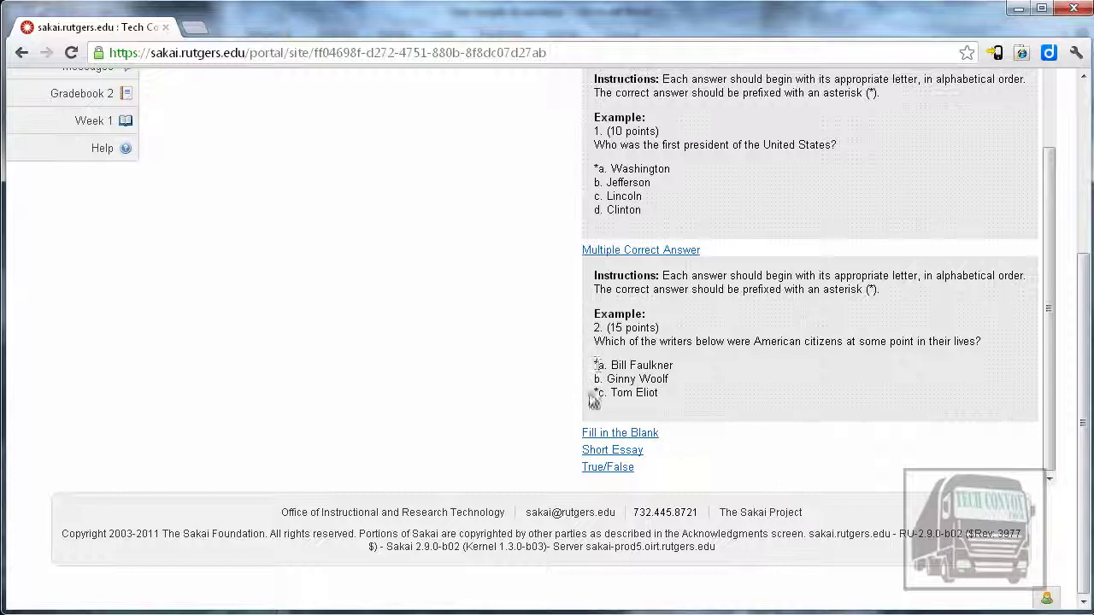
Expand the Fill in the Blank and Short Essay examples, then read the True/False format.
{"action": "left_click", "coordinate": [654, 436]}
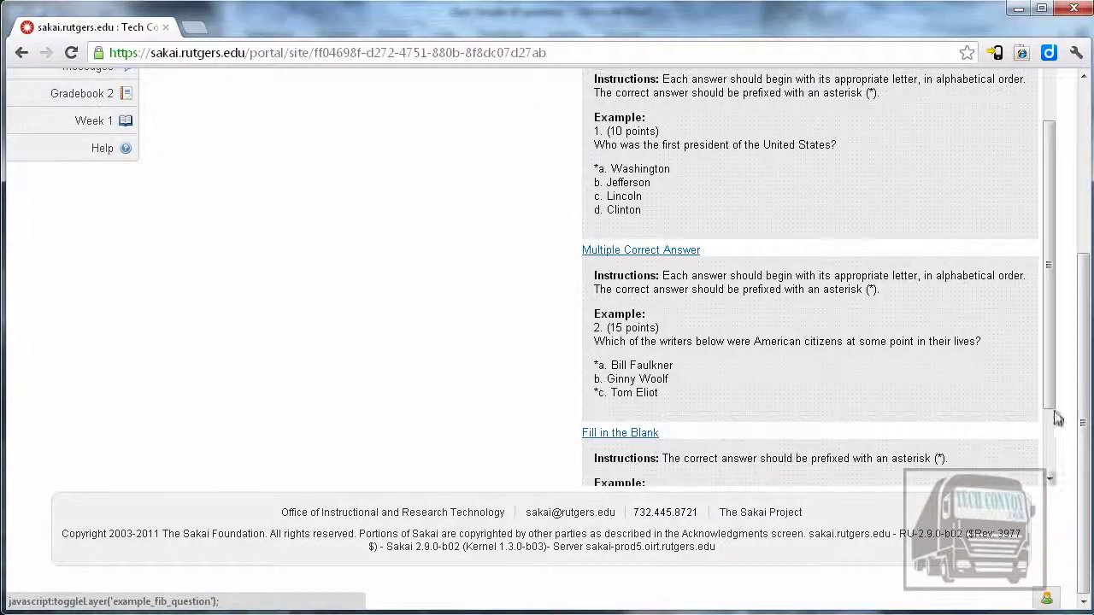
{"action": "scroll", "coordinate": [1056, 418], "scroll_direction": "down", "scroll_amount": 2}
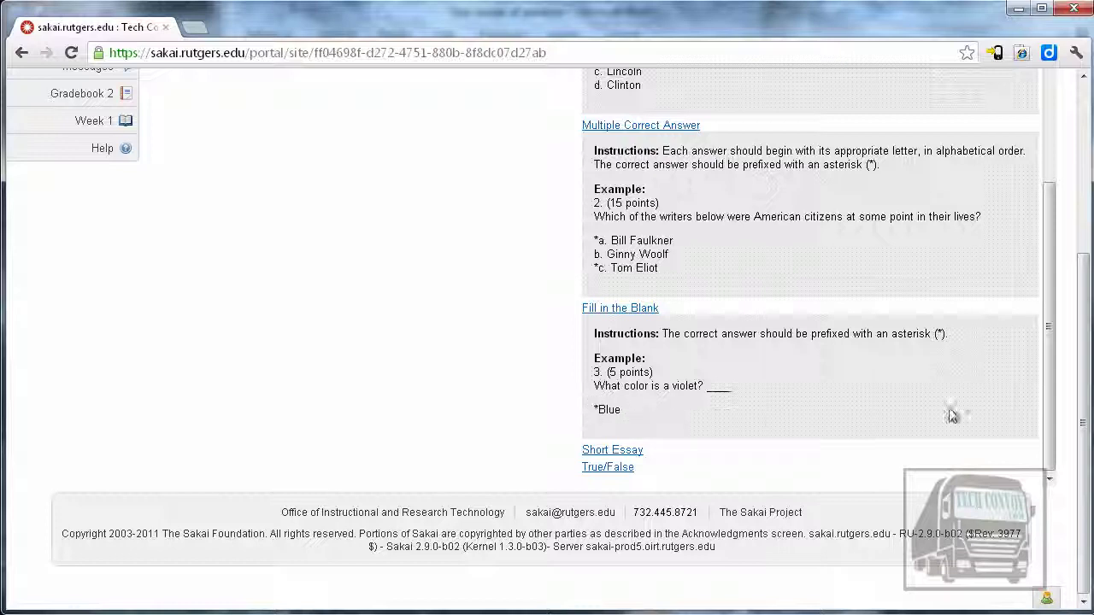
{"action": "left_click", "coordinate": [620, 455]}
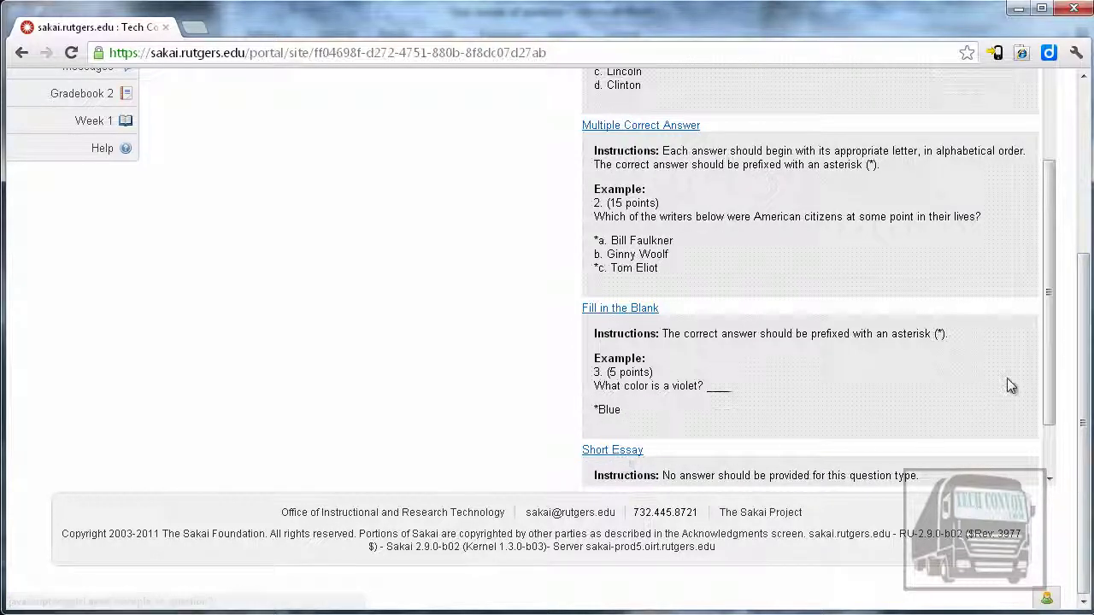
{"action": "scroll", "coordinate": [1049, 339], "scroll_direction": "down", "scroll_amount": 1}
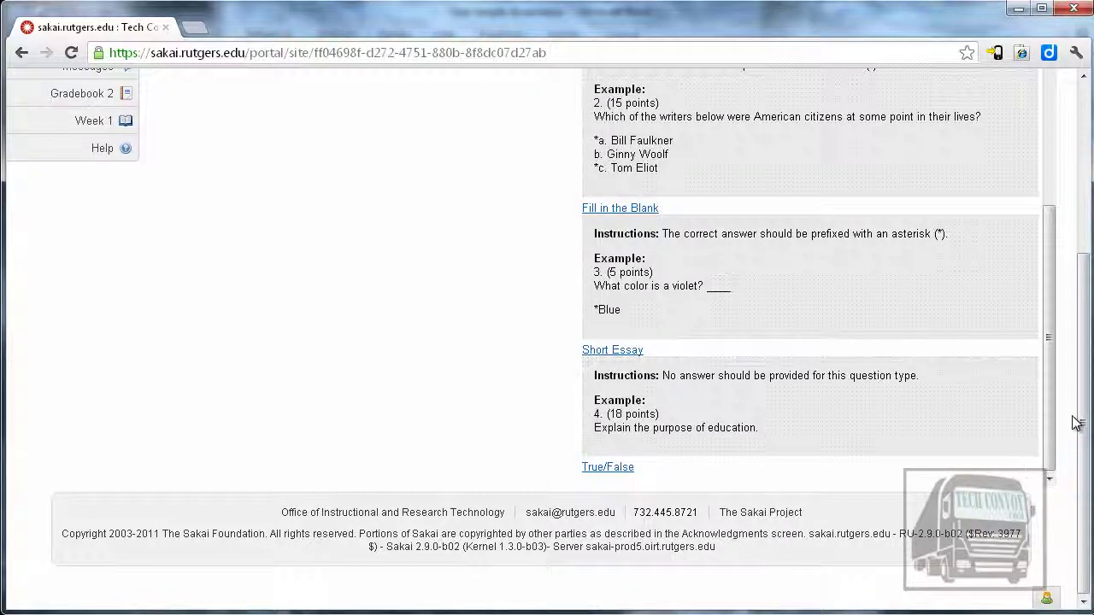
{"action": "scroll", "coordinate": [1049, 398], "scroll_direction": "down", "scroll_amount": 1}
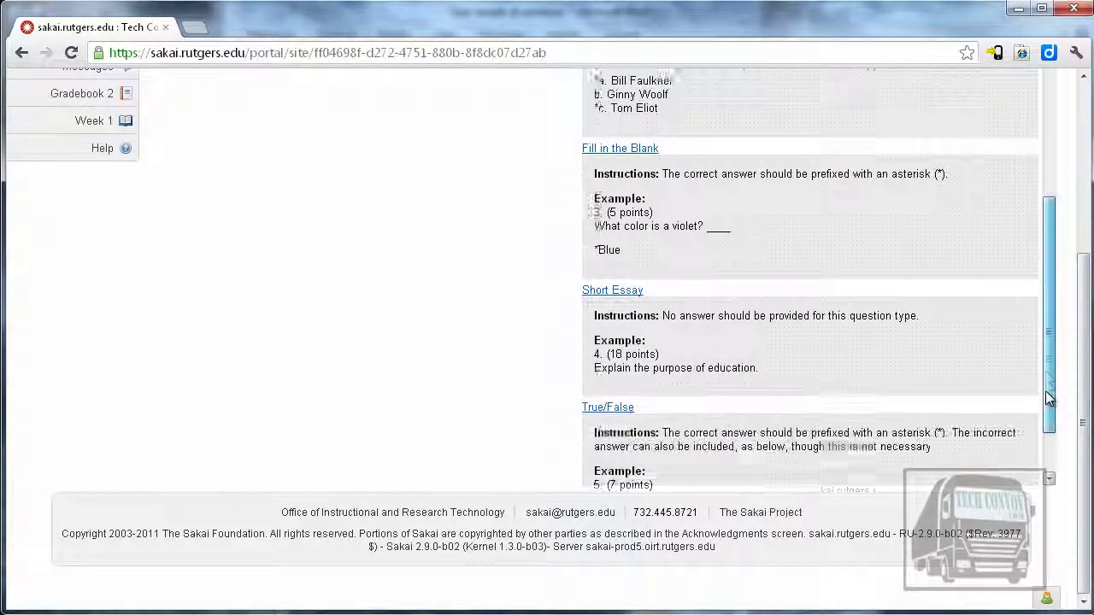
{"action": "left_click_drag", "start_coordinate": [1049, 398], "coordinate": [1040, 476]}
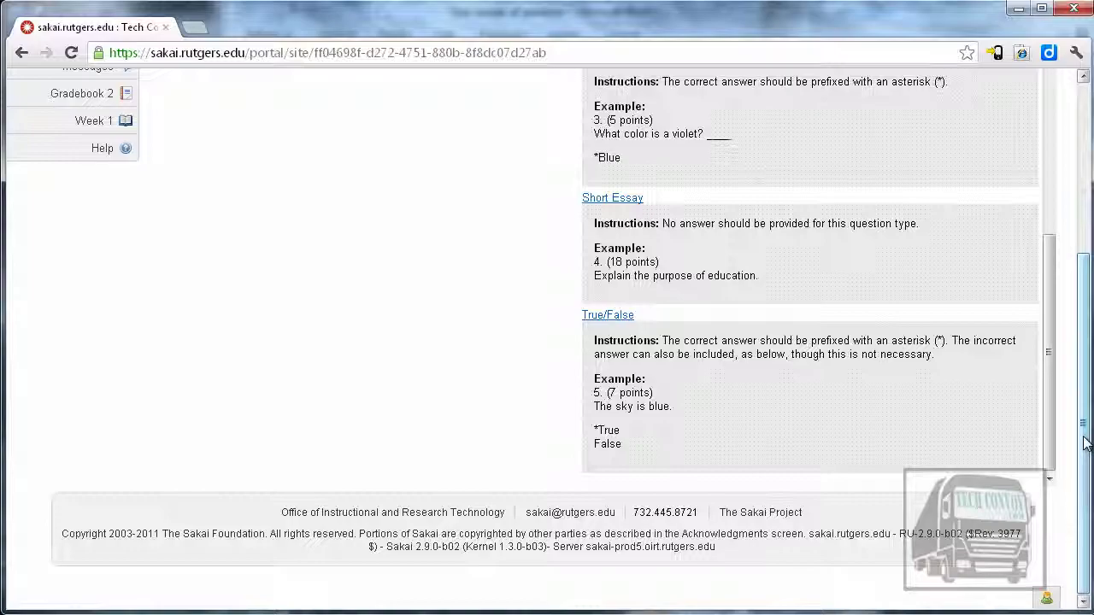
Copy questions 1 through 10 from the Word file 'Quiz Sample 10 questions'.
{"action": "key", "text": "alt+Tab"}
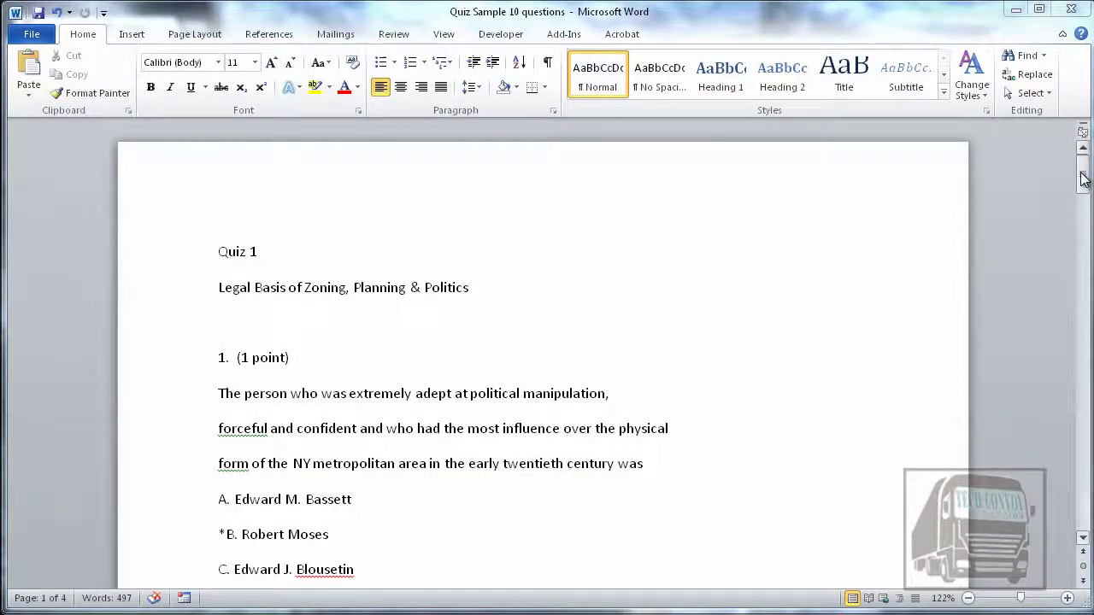
{"action": "mouse_move", "coordinate": [1082, 178]}
{"action": "left_mouse_down"}
{"action": "mouse_move", "coordinate": [1082, 298]}
{"action": "mouse_move", "coordinate": [1081, 180]}
{"action": "left_mouse_up"}
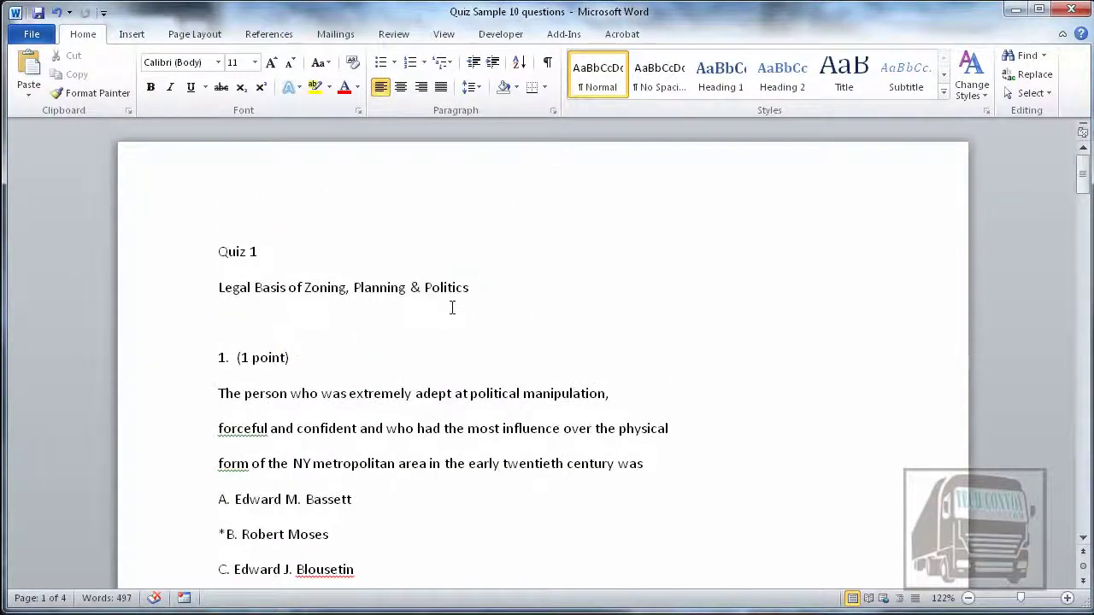
{"action": "left_click_drag", "start_coordinate": [217, 357], "coordinate": [313, 595]}
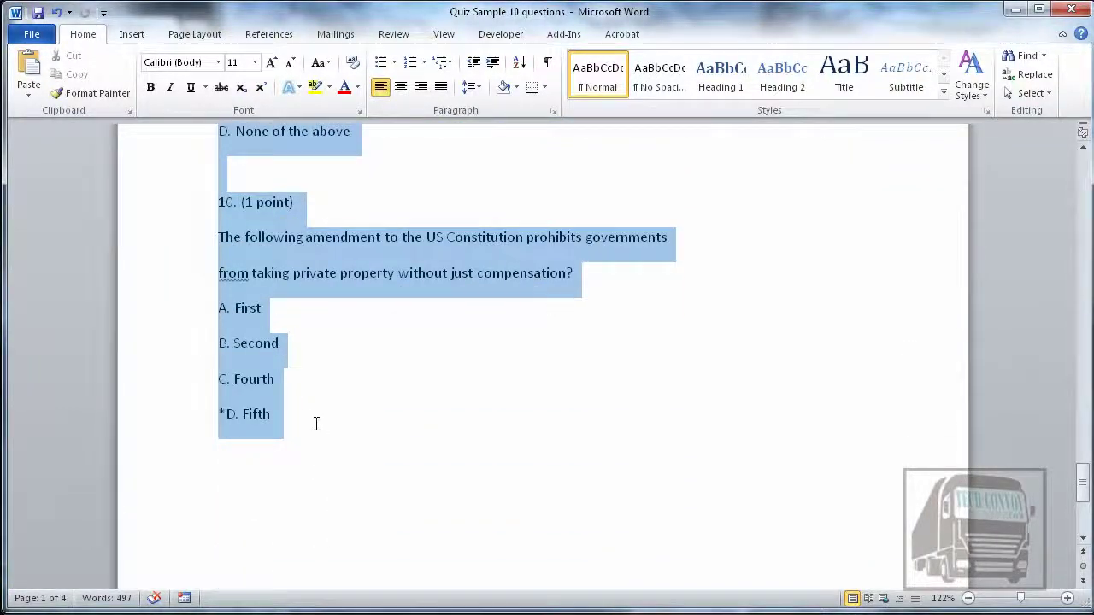
{"action": "right_click", "coordinate": [246, 241]}
{"action": "left_click", "coordinate": [290, 272]}
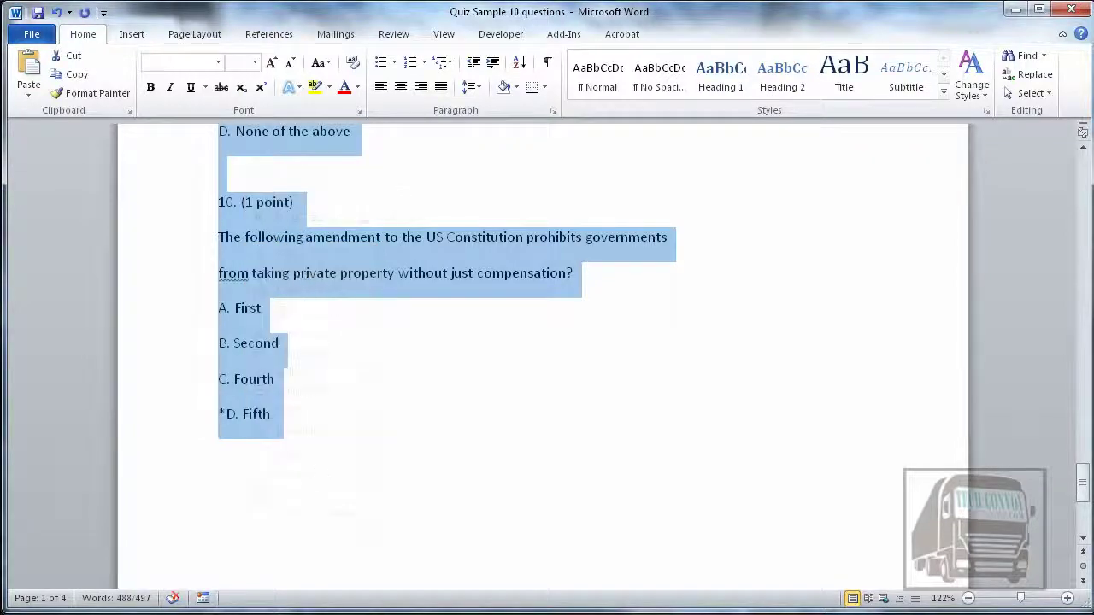
Paste the ten copied quiz questions, with asterisked answers, into Sakai's Questions box.
{"action": "left_click", "coordinate": [222, 581]}
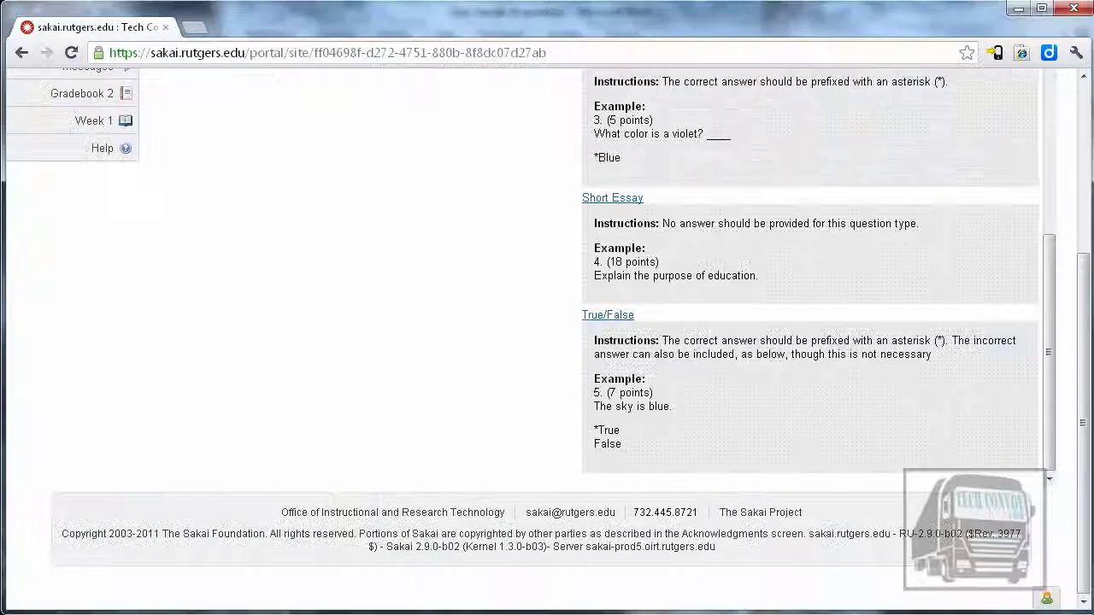
{"action": "scroll", "coordinate": [466, 346], "scroll_direction": "up", "scroll_amount": 4}
{"action": "scroll", "coordinate": [467, 352], "scroll_direction": "up", "scroll_amount": 7}
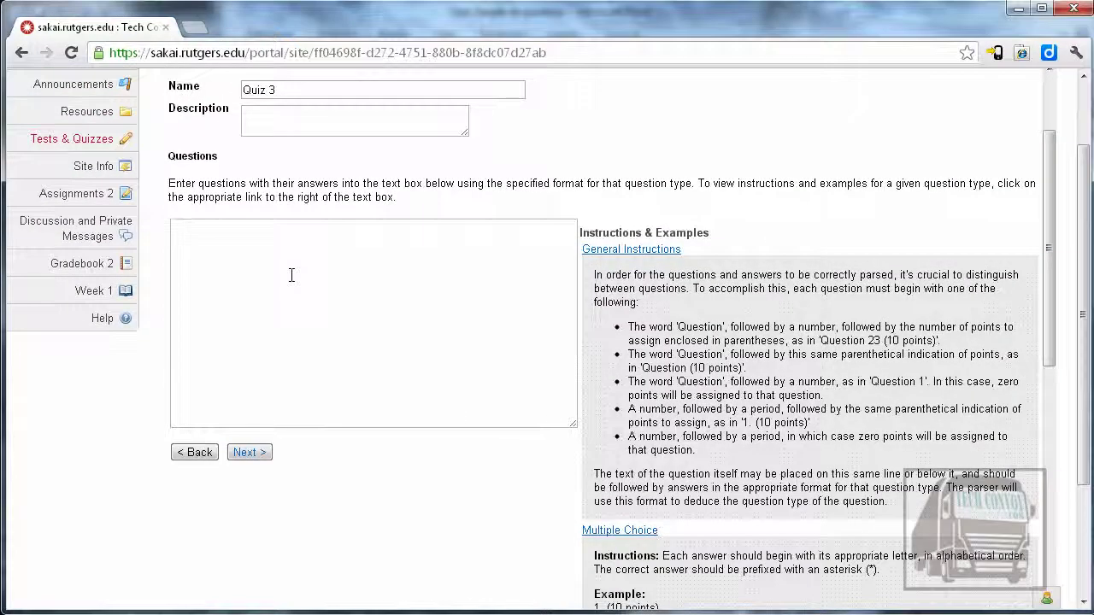
{"action": "left_click", "coordinate": [290, 274]}
{"action": "right_click", "coordinate": [290, 275]}
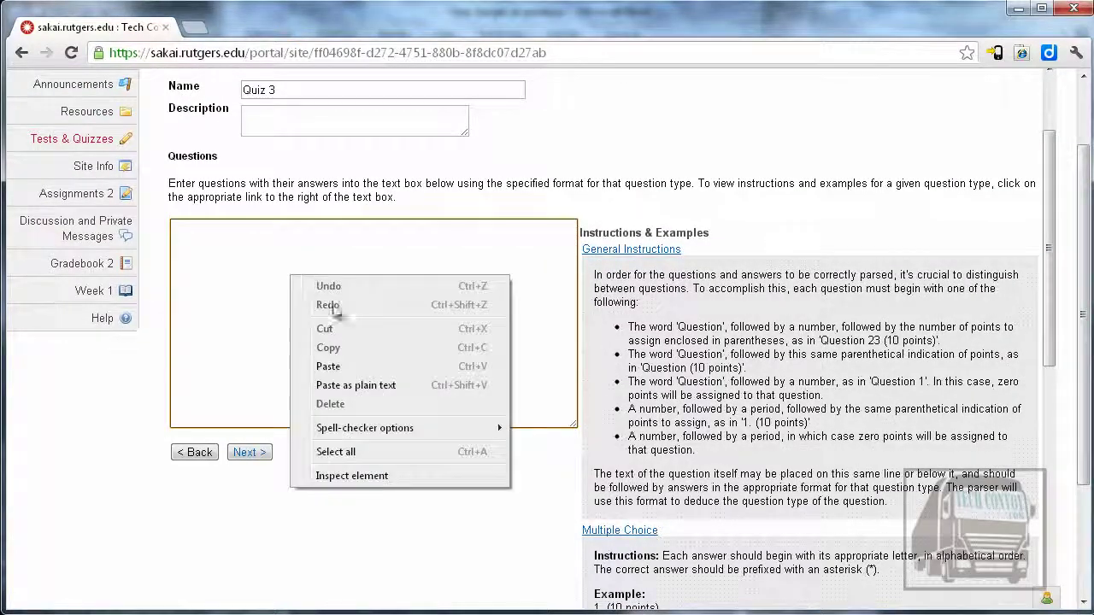
{"action": "left_click", "coordinate": [352, 369]}
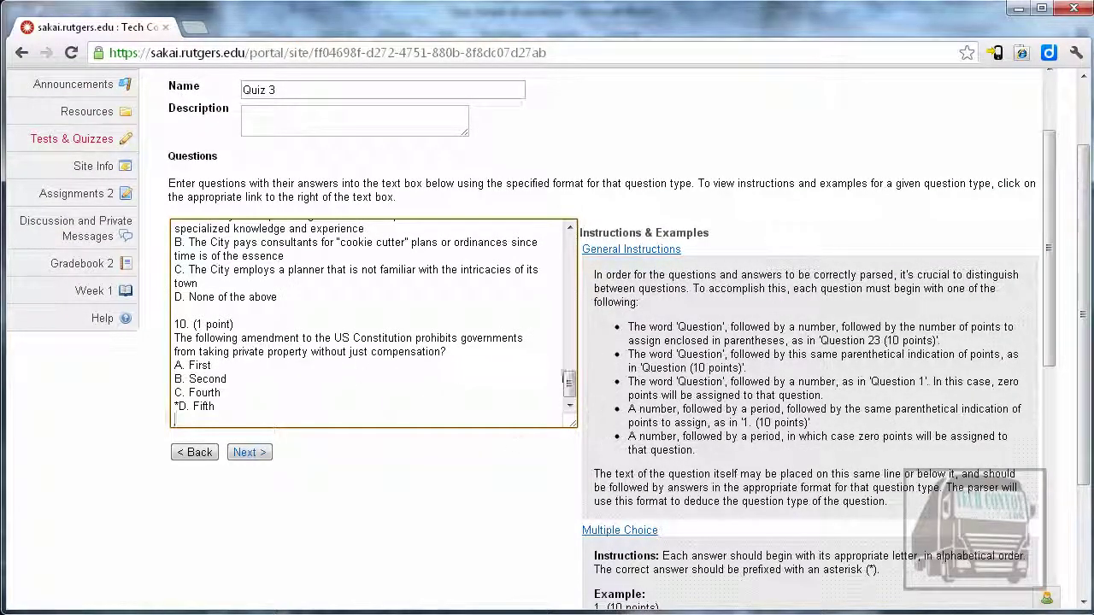
{"action": "mouse_move", "coordinate": [569, 392]}
{"action": "left_mouse_down"}
{"action": "mouse_move", "coordinate": [568, 244]}
{"action": "mouse_move", "coordinate": [571, 389]}
{"action": "left_mouse_up"}
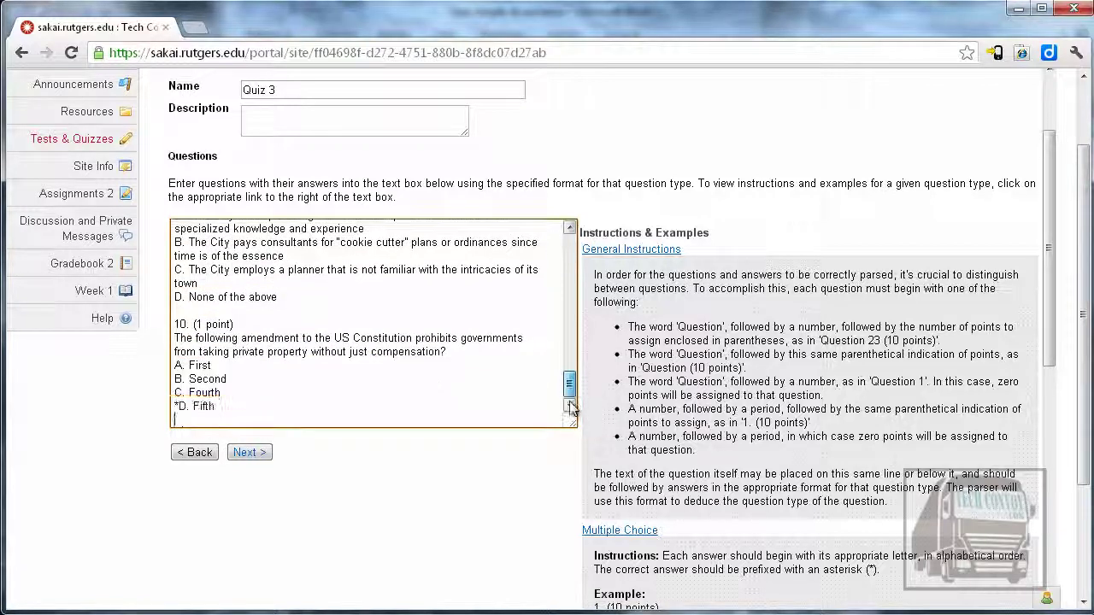
Validate the pasted multiple-choice questions and create Quiz 3 as a working copy.
{"action": "left_click", "coordinate": [262, 459]}
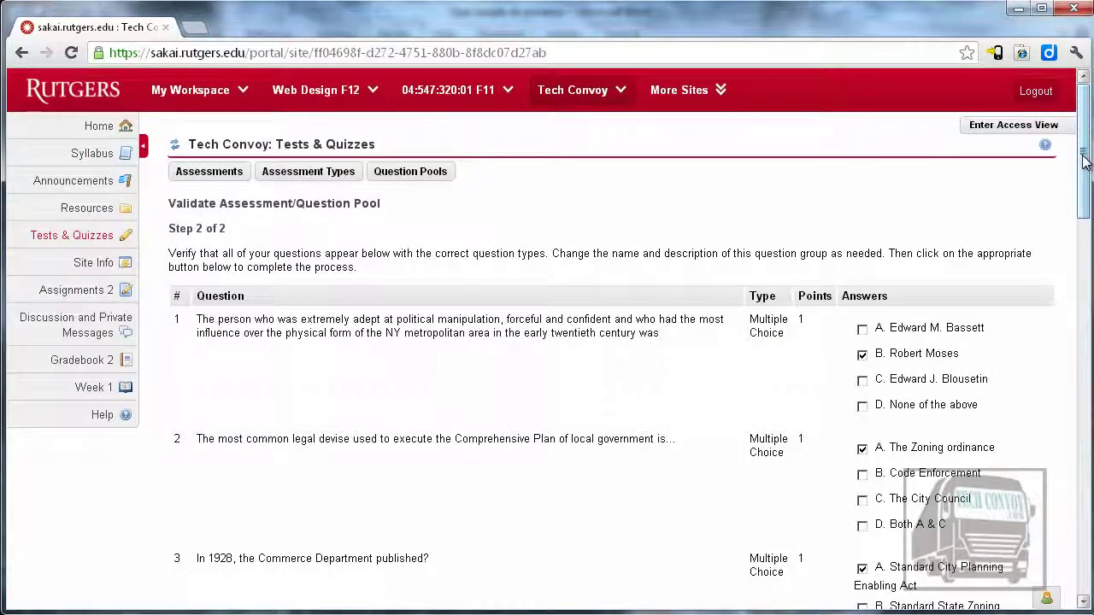
{"action": "left_click_drag", "start_coordinate": [1084, 162], "coordinate": [1083, 186]}
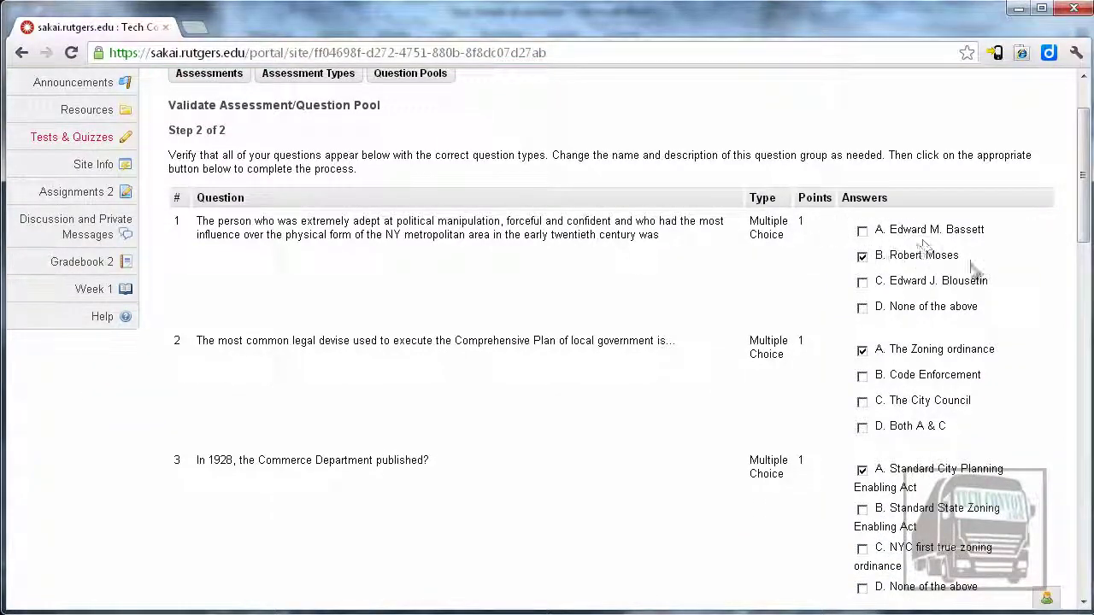
{"action": "left_click_drag", "start_coordinate": [1083, 198], "coordinate": [1068, 552]}
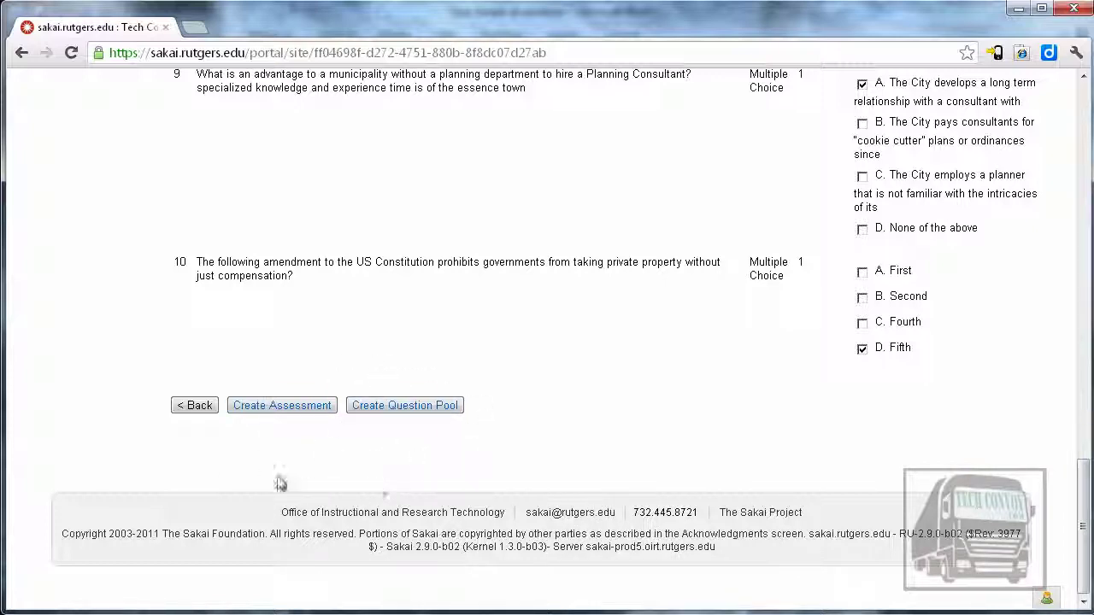
{"action": "left_click", "coordinate": [283, 412]}
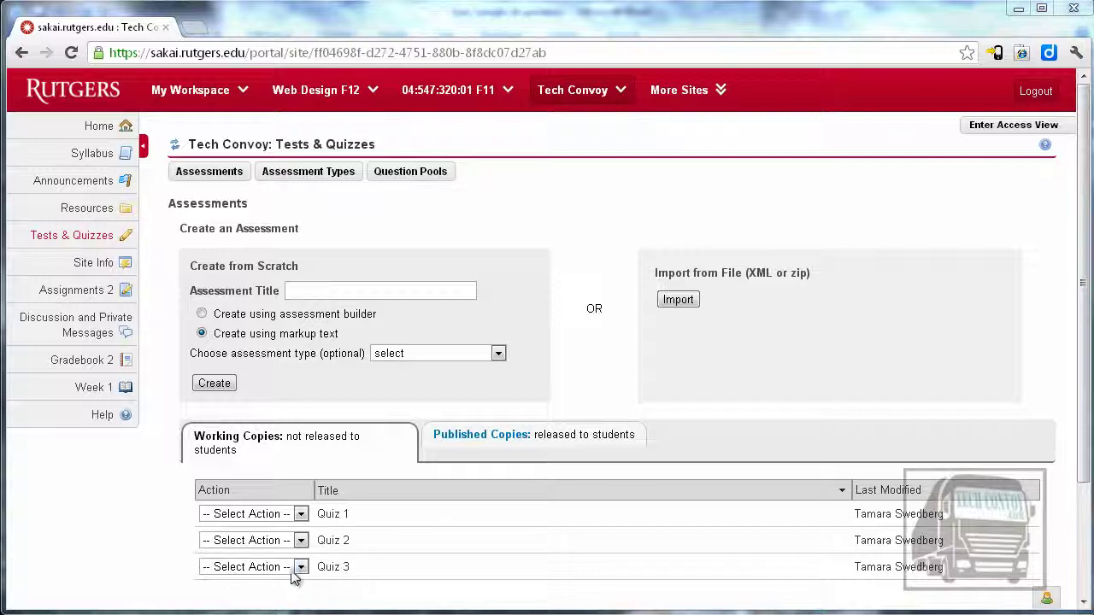
{"action": "left_click", "coordinate": [300, 567]}
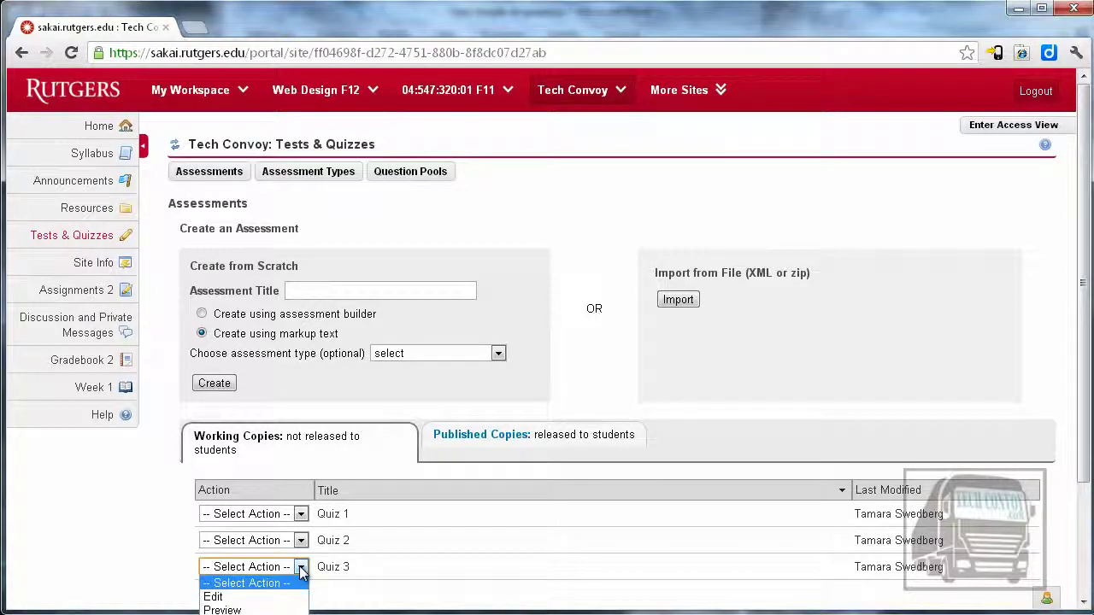
{"action": "left_click", "coordinate": [226, 598]}
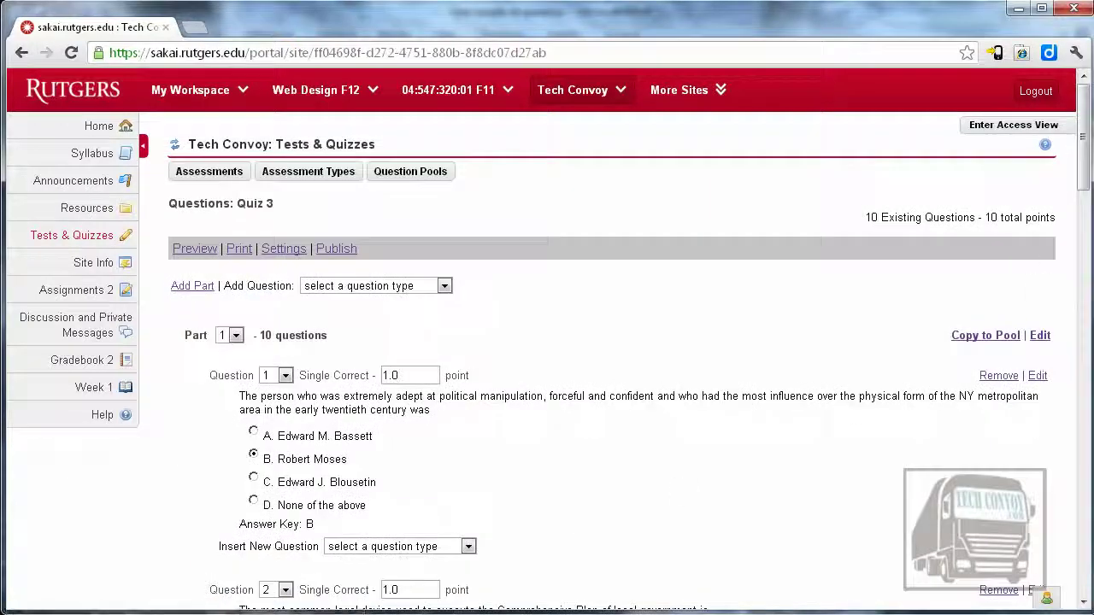
{"action": "left_click_drag", "start_coordinate": [1082, 150], "coordinate": [1084, 335]}
{"action": "left_click_drag", "start_coordinate": [1081, 423], "coordinate": [1085, 107]}
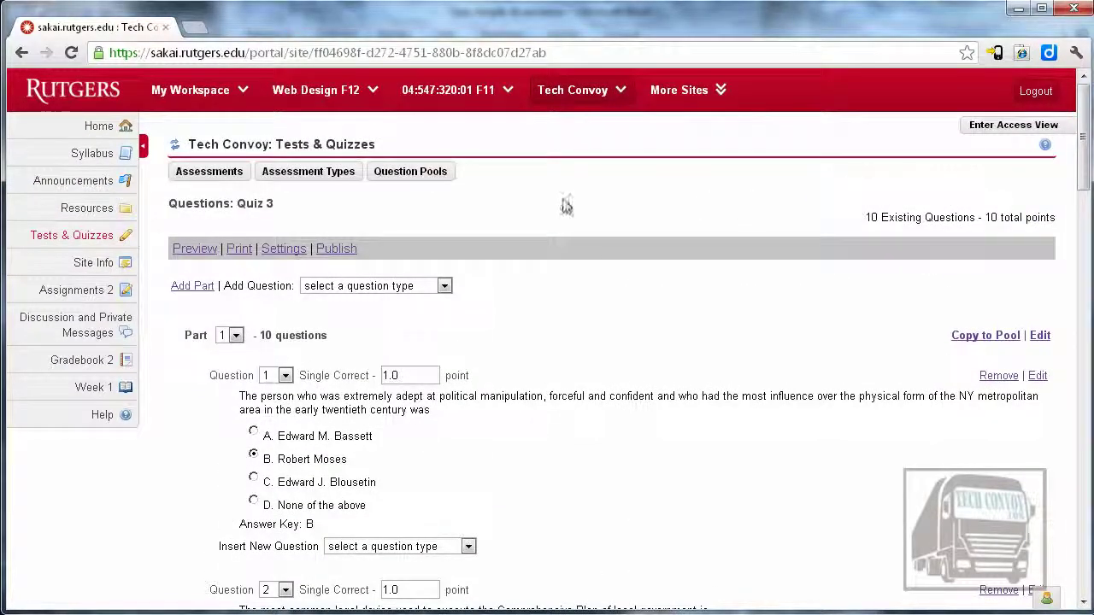
{"action": "left_click", "coordinate": [175, 144]}
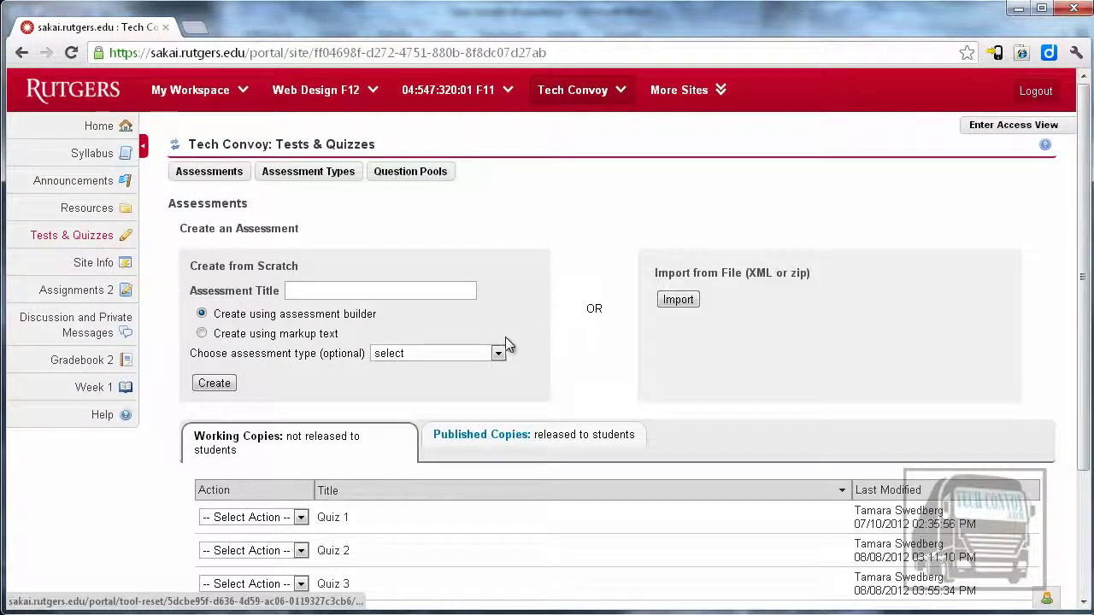